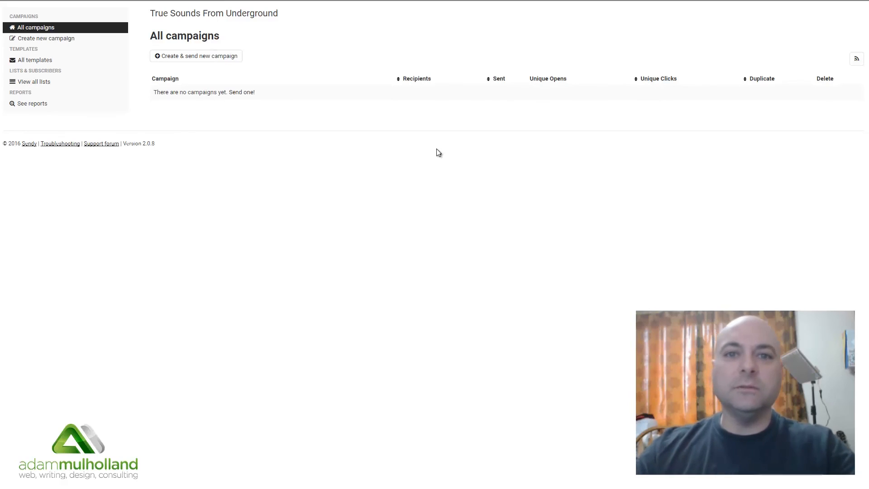
Open the General list from the subscriber lists to see its subscribers.
{"action": "left_click", "coordinate": [37, 82]}
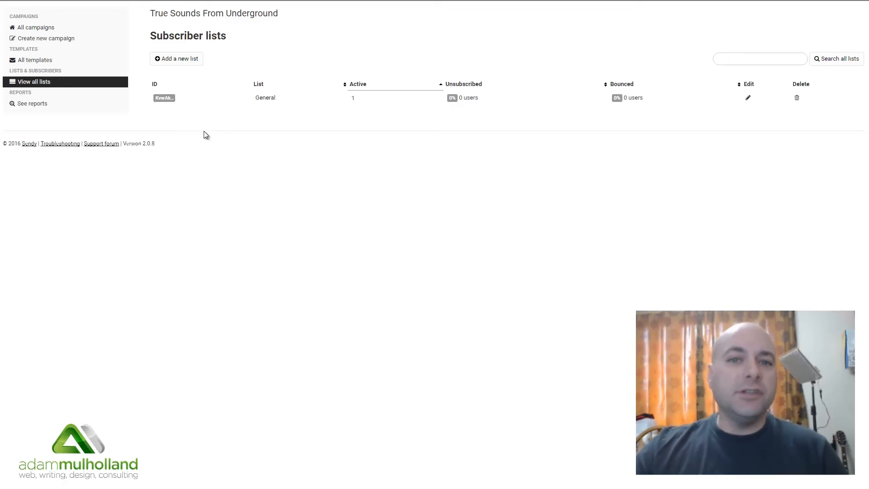
{"action": "left_click", "coordinate": [167, 98]}
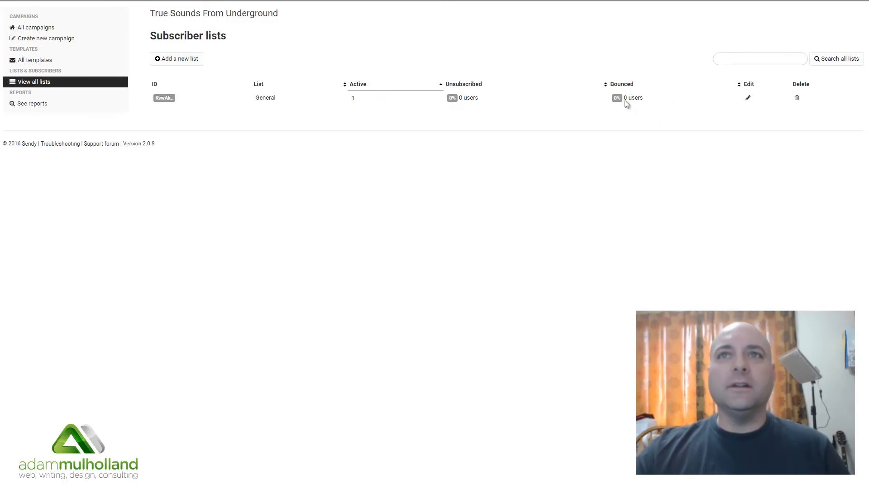
{"action": "left_click", "coordinate": [269, 97]}
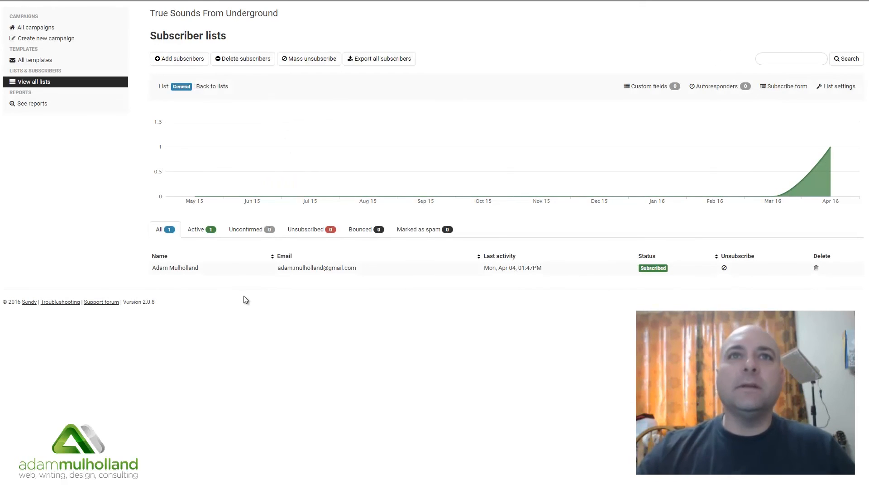
Open the General list's settings and set the list type to Double Opt-In.
{"action": "mouse_move", "coordinate": [823, 155]}
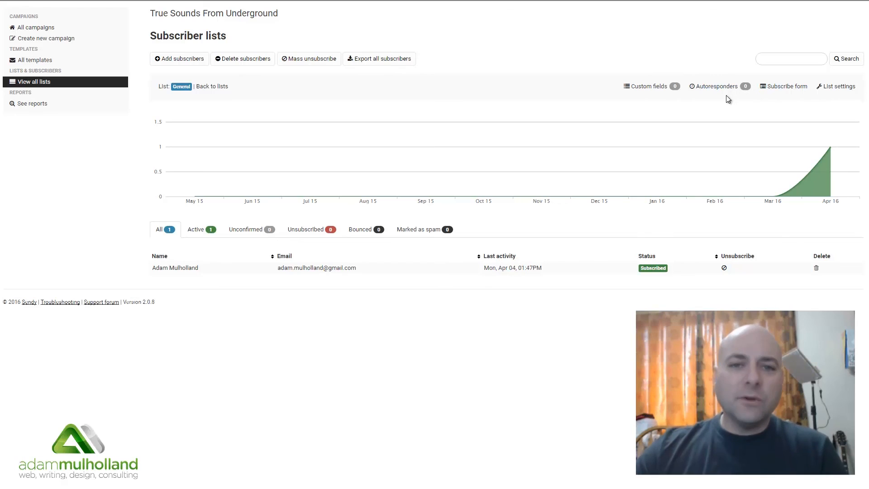
{"action": "left_click", "coordinate": [825, 88]}
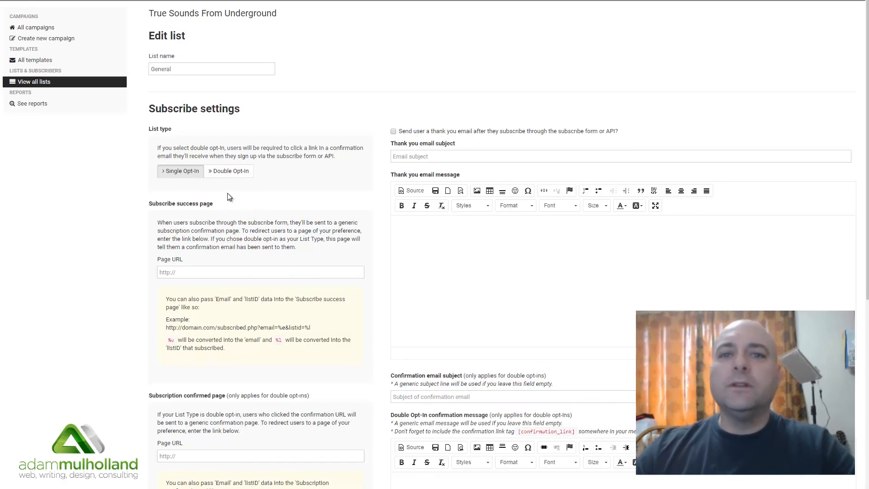
{"action": "left_click", "coordinate": [221, 175]}
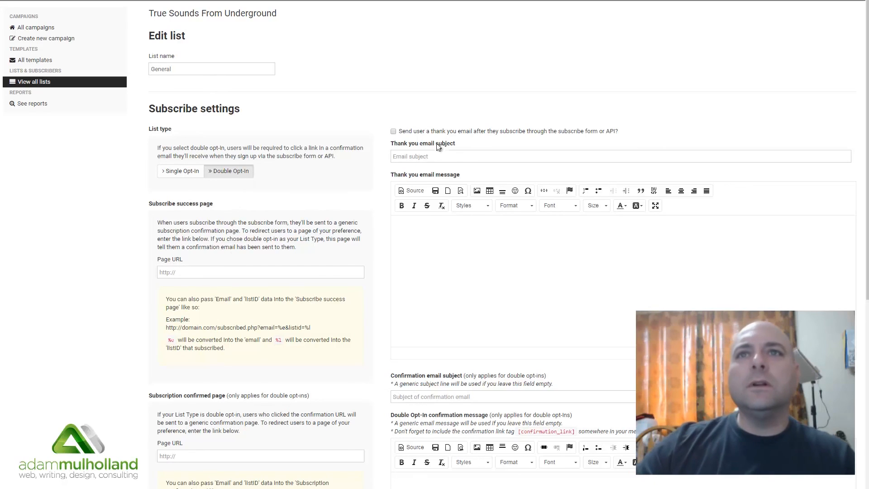
Enable the thank-you email with subject "Thank You for Joining My Team" and a message beginning "Thank you for taking the first steps in joining my team.".
{"action": "left_click", "coordinate": [393, 131]}
{"action": "left_click", "coordinate": [414, 156]}
{"action": "key", "text": "Tab"}
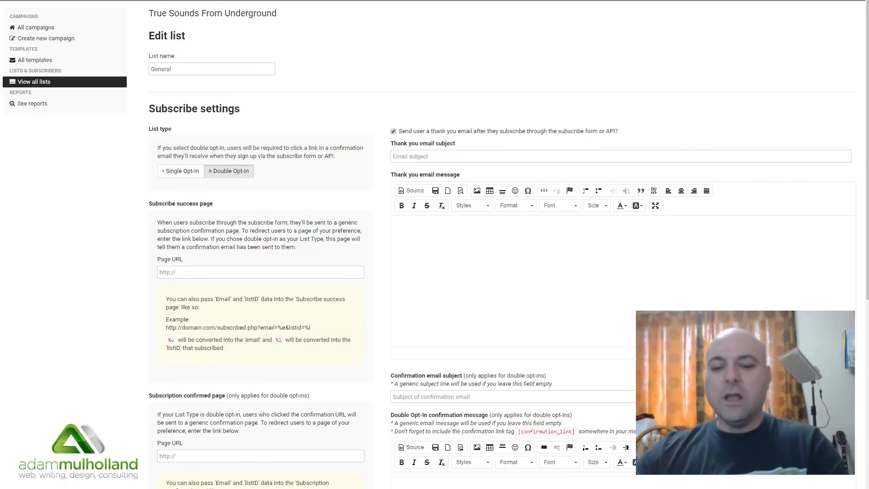
{"action": "left_click", "coordinate": [528, 156]}
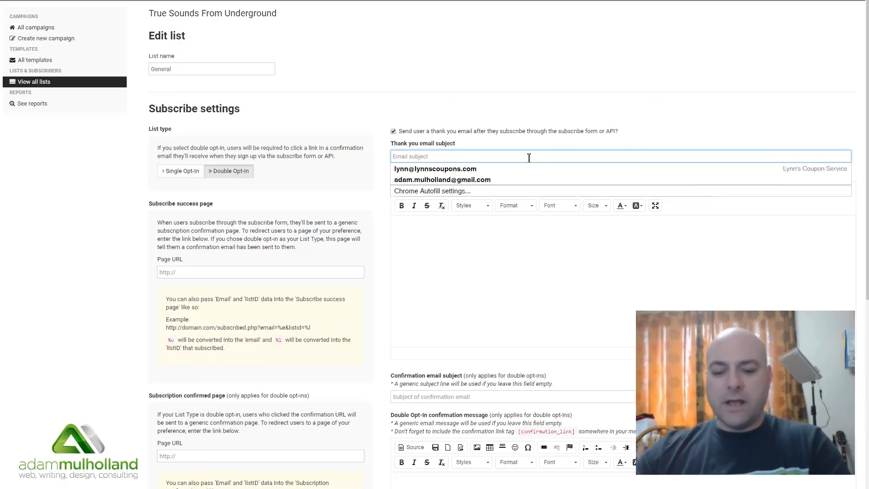
{"action": "type", "text": "Thank You for Joining My Team"}
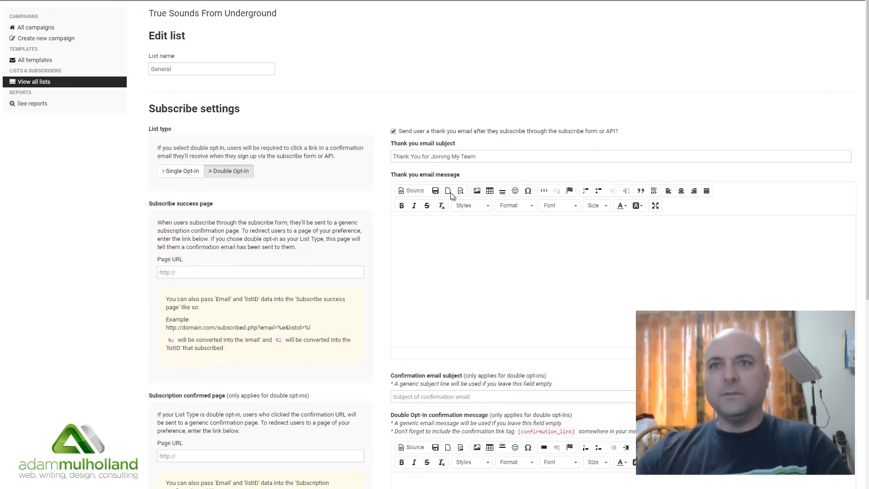
{"action": "left_click", "coordinate": [461, 244]}
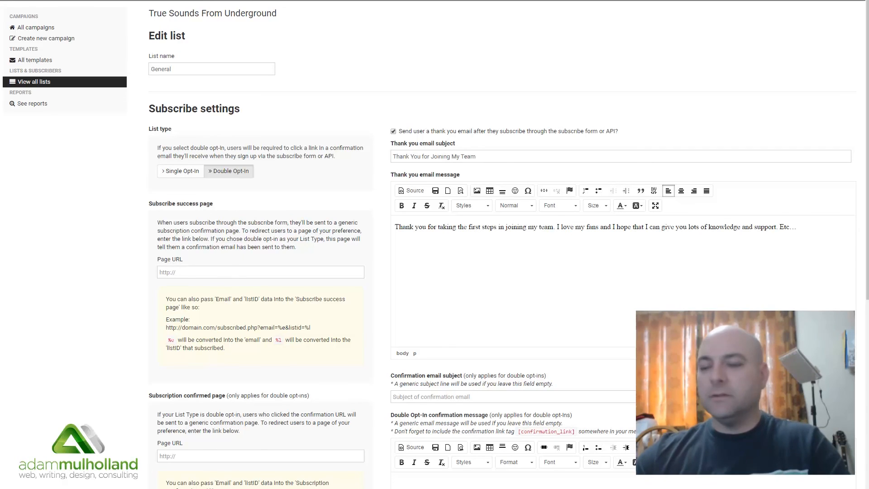
{"action": "left_click", "coordinate": [190, 272]}
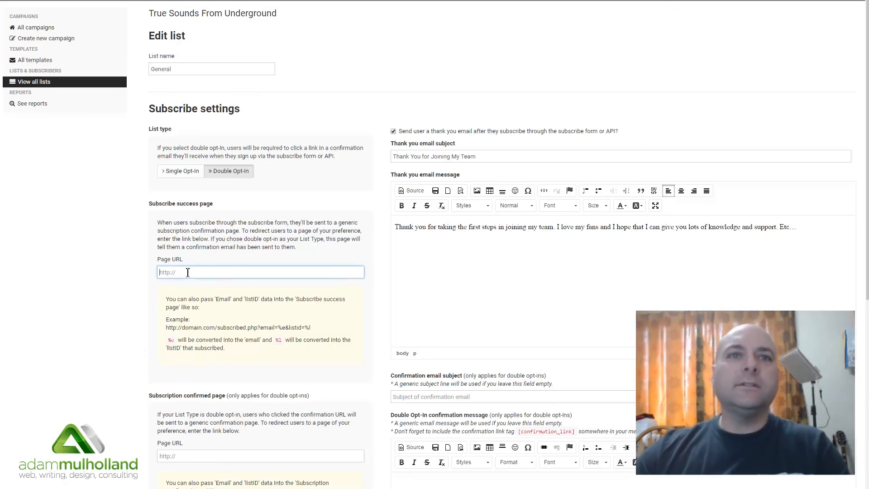
{"action": "type", "text": "https://www.yoursite.com/subscription-confirmed"}
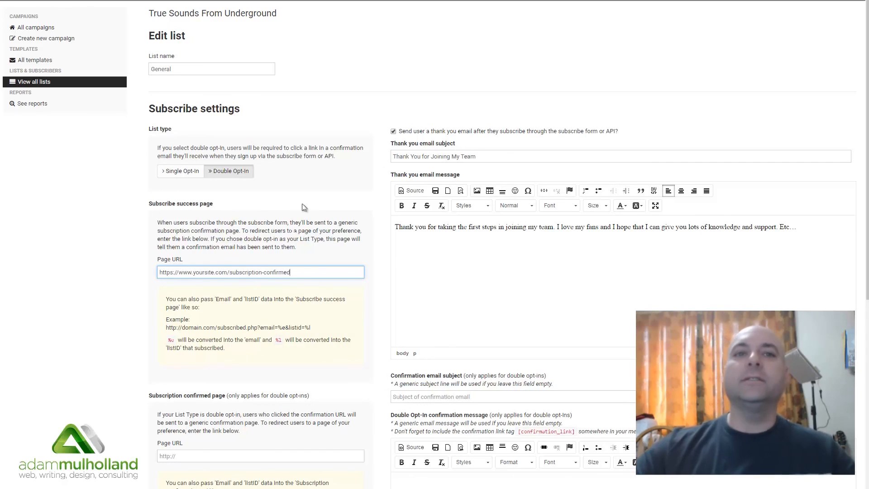
{"action": "left_click", "coordinate": [484, 396]}
{"action": "type", "text": "ou are now confirmed!"}
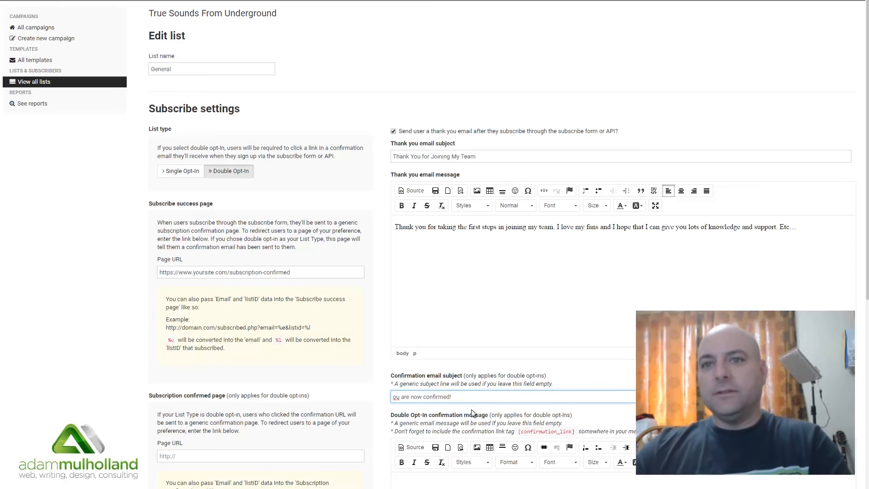
{"action": "type", "text": "Y"}
{"action": "key", "text": "Tab"}
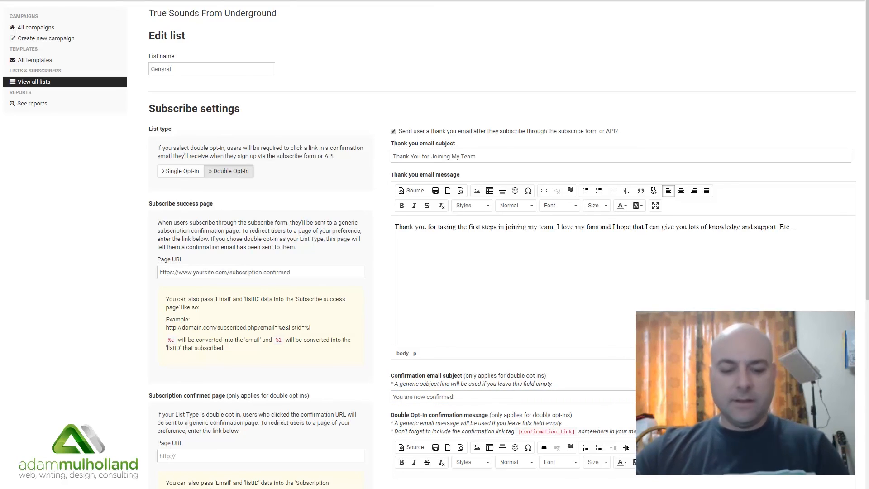
{"action": "key", "text": "ctrl+v"}
{"action": "scroll", "coordinate": [559, 406], "scroll_direction": "down", "scroll_amount": 1}
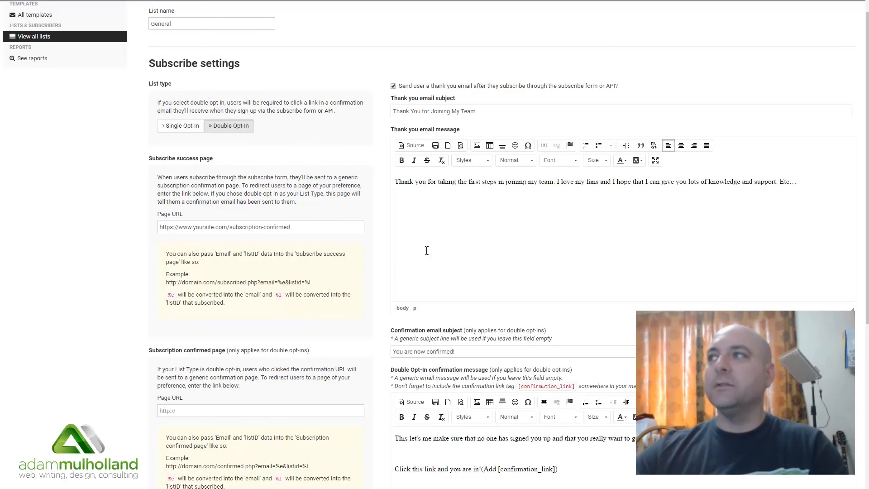
{"action": "left_click", "coordinate": [246, 407]}
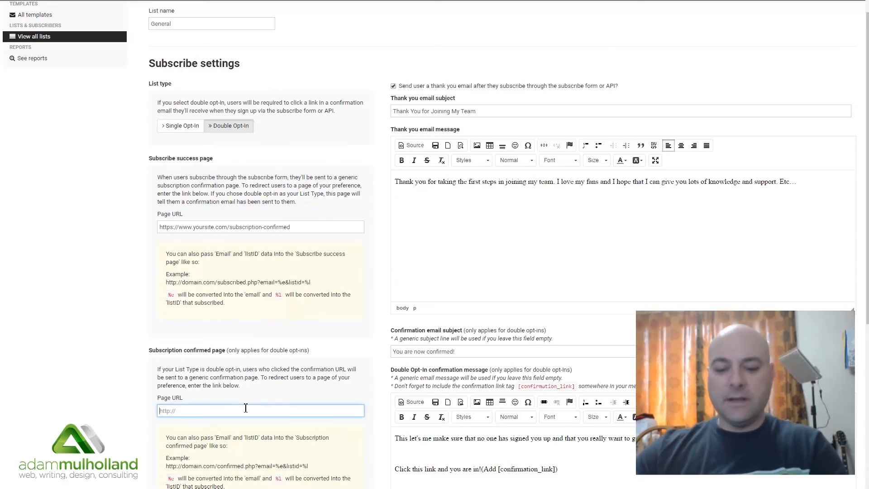
{"action": "type", "text": "https://www.yoursite.com/subscription-confirmed"}
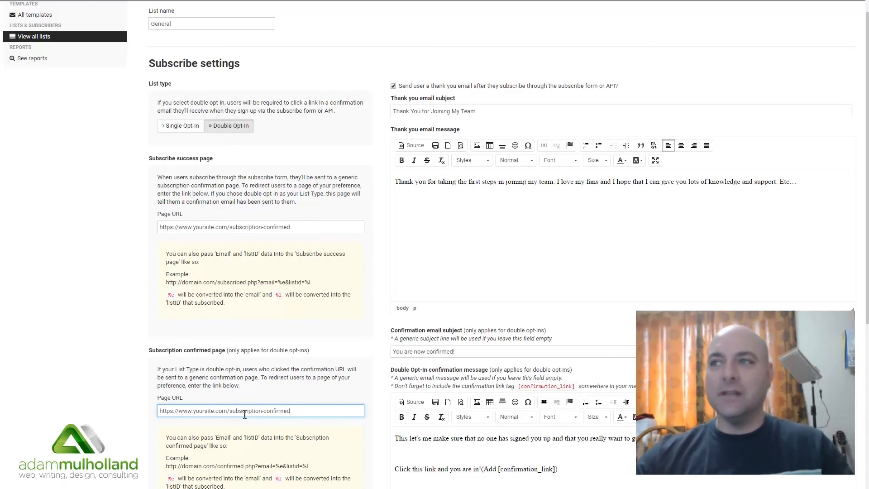
Return to the General list's overview and view its subscribe form HTML code.
{"action": "scroll", "coordinate": [245, 415], "scroll_direction": "up", "scroll_amount": 1}
{"action": "left_click", "coordinate": [13, 0]}
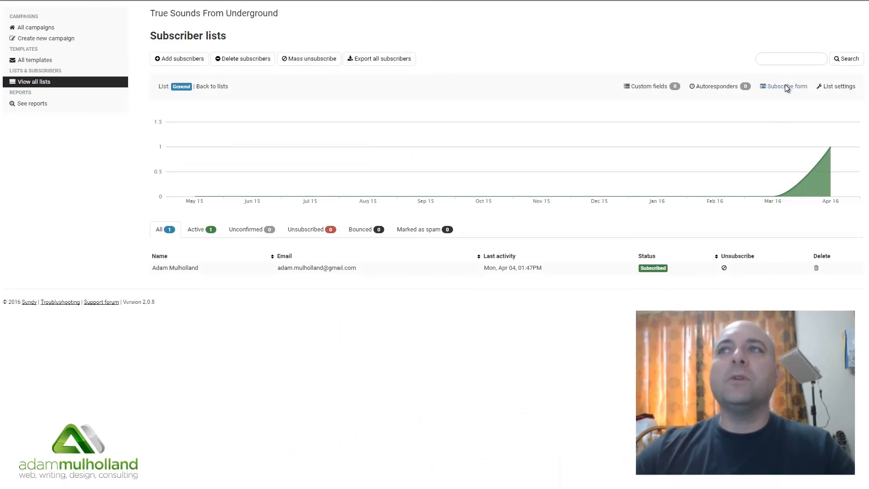
{"action": "left_click", "coordinate": [785, 86]}
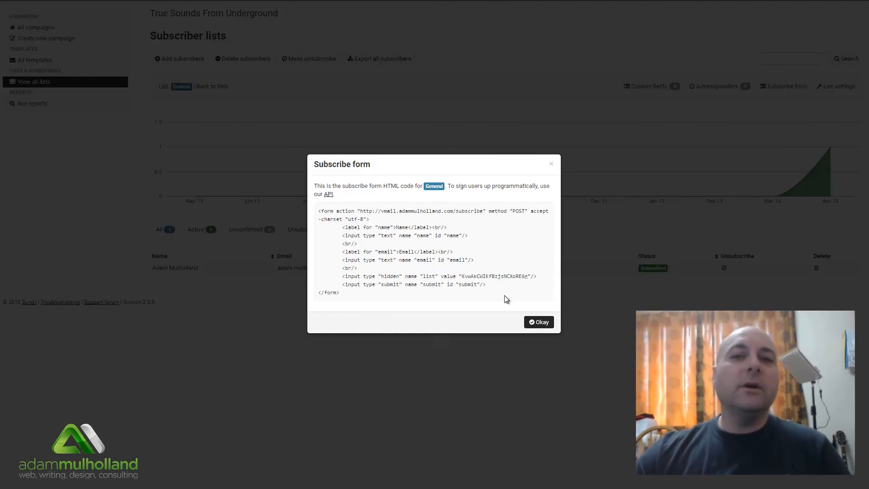
{"action": "left_click", "coordinate": [544, 323]}
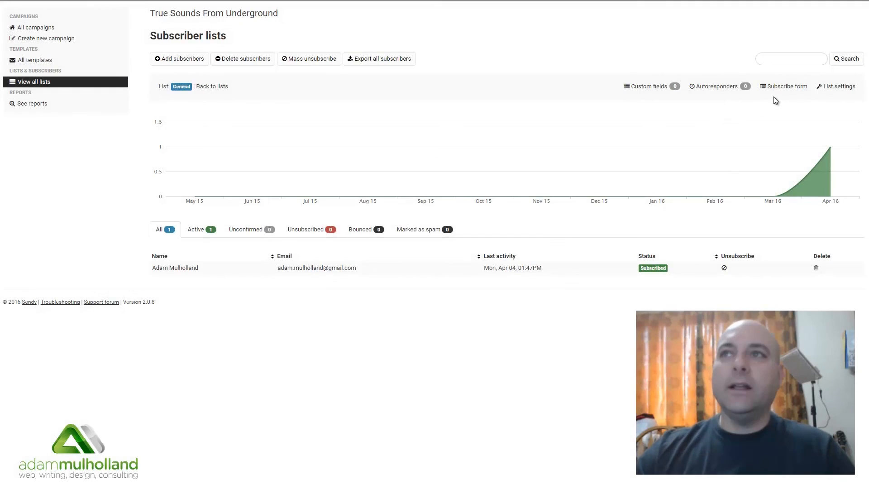
Look at the General list's autoresponders and custom fields pages, and return to the overview of all subscriber lists.
{"action": "left_click", "coordinate": [714, 87]}
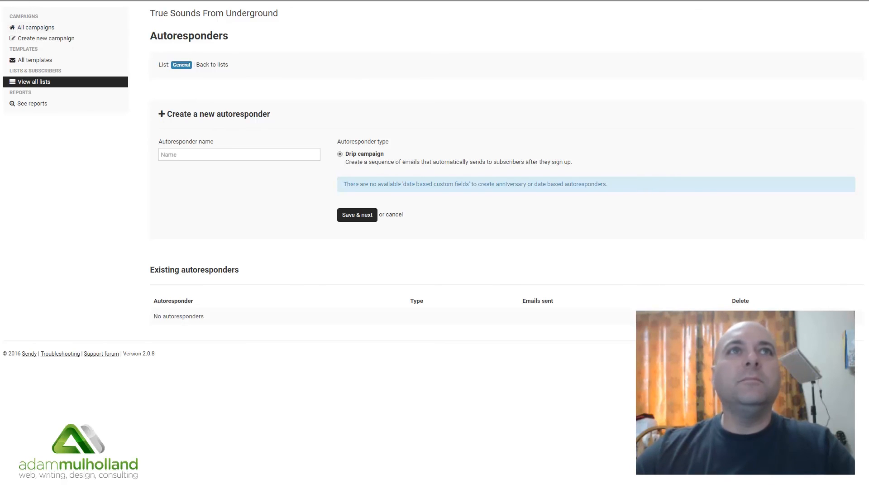
{"action": "left_click", "coordinate": [647, 88]}
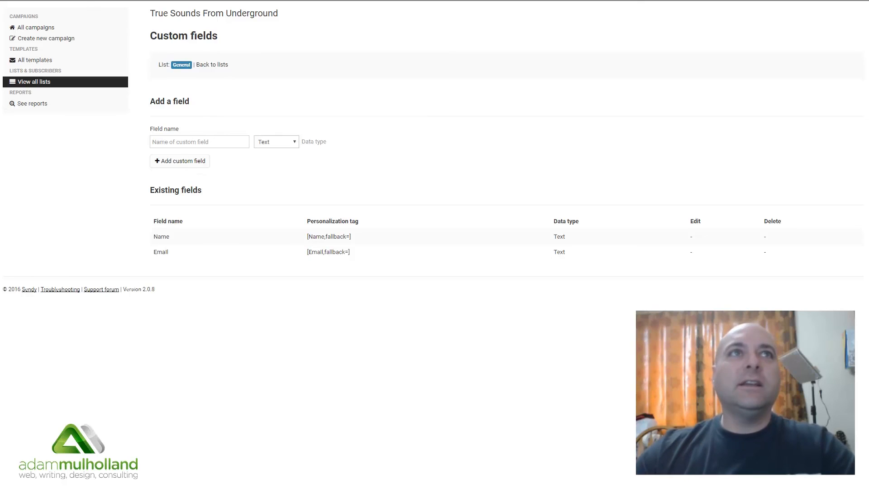
{"action": "key", "text": "alt+Left"}
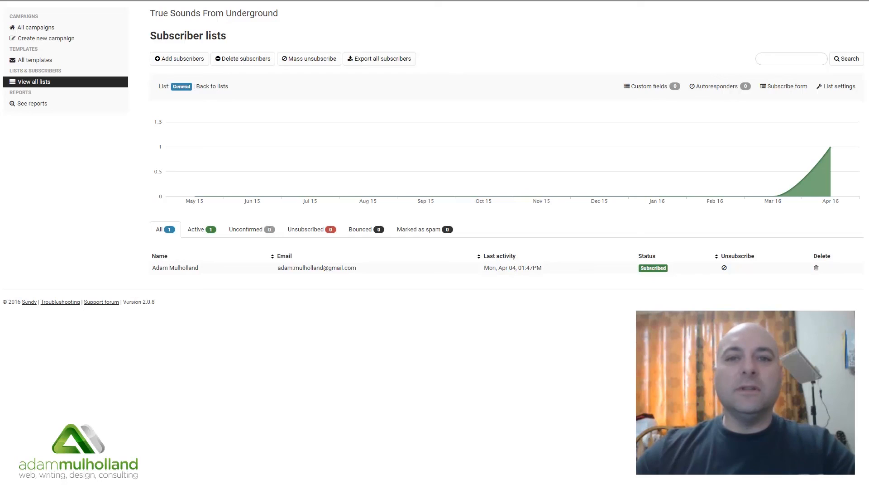
{"action": "key", "text": "alt+Left"}
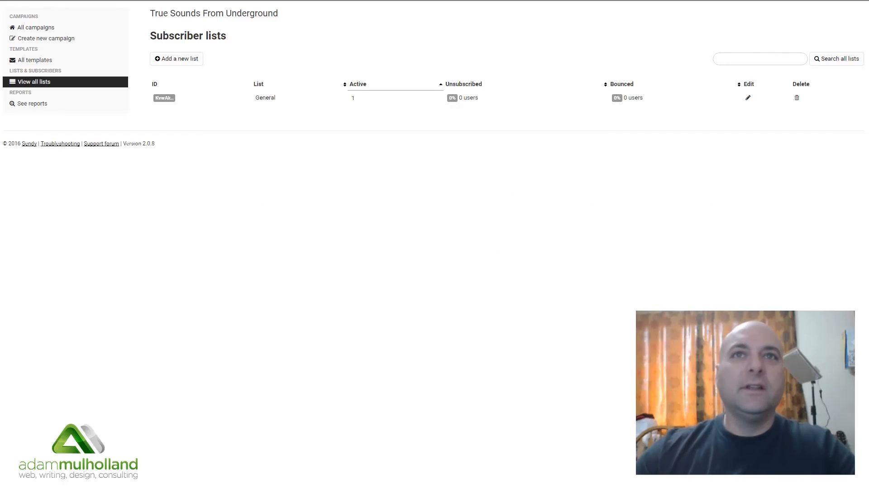
Start a new email template and name it "First one".
{"action": "left_click", "coordinate": [26, 63]}
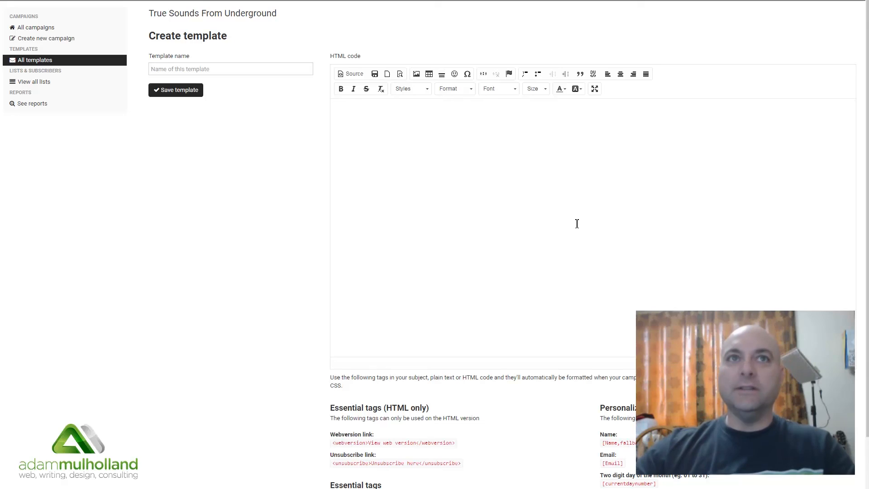
{"action": "left_click", "coordinate": [251, 66]}
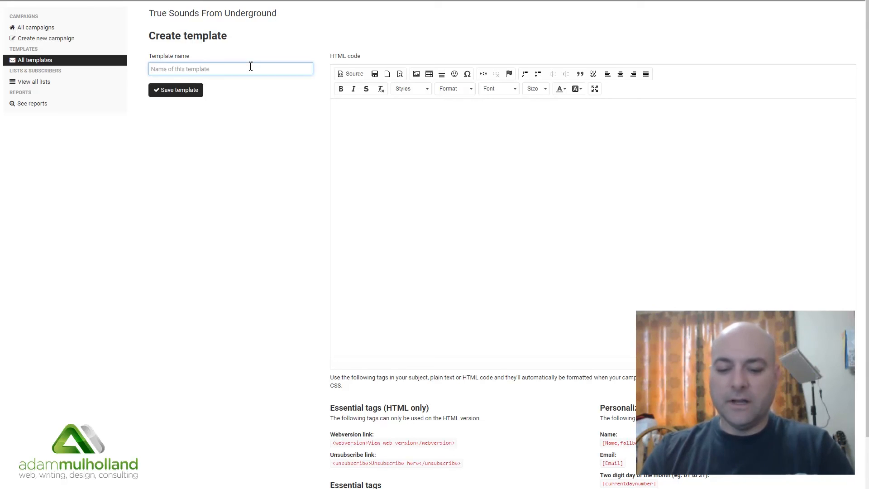
{"action": "type", "text": "First one"}
Replace all of the template's default HTML source with the copied "Narrative Upsell Email" code.
{"action": "left_click", "coordinate": [447, 178]}
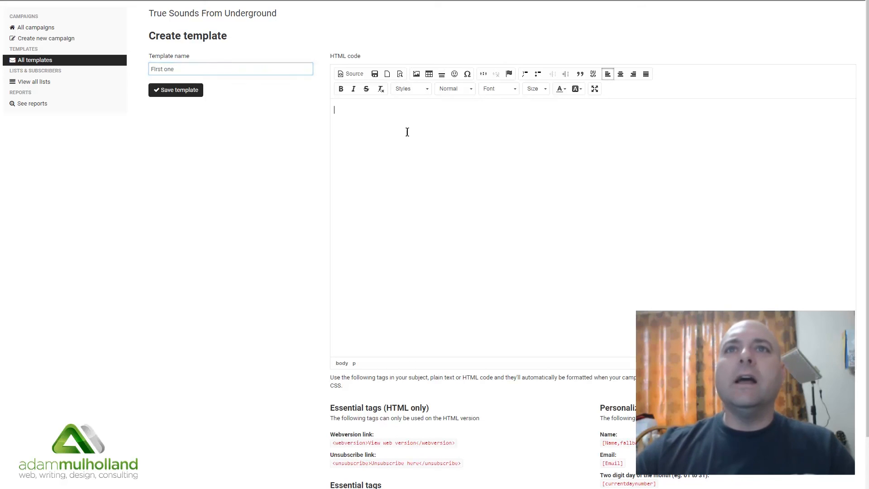
{"action": "left_click", "coordinate": [352, 73]}
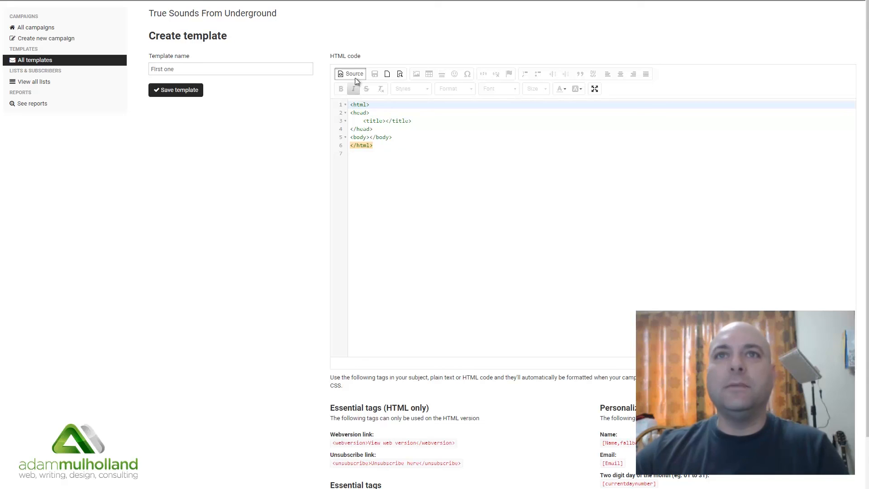
{"action": "left_click", "coordinate": [370, 146]}
{"action": "left_click_drag", "start_coordinate": [379, 145], "coordinate": [319, 104]}
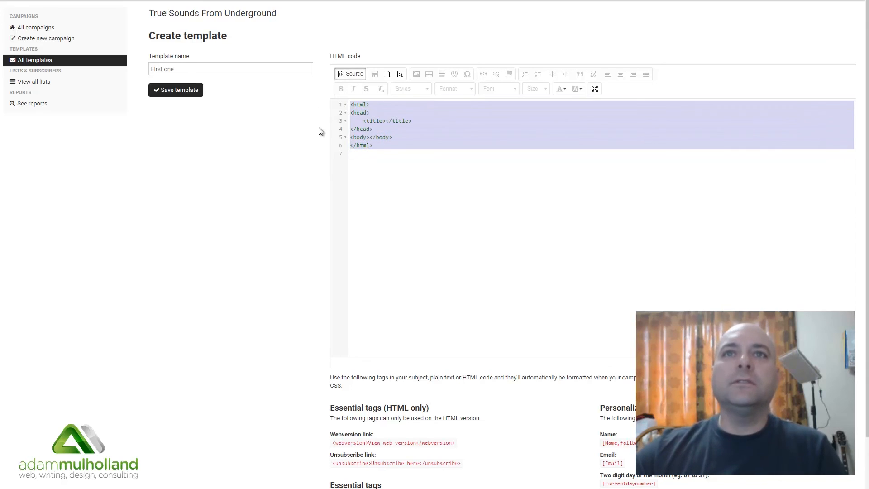
{"action": "key", "text": "BackSpace"}
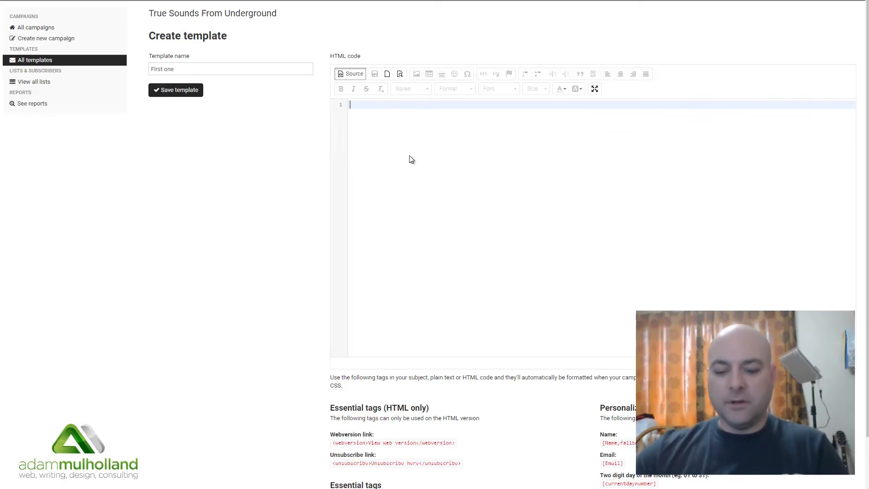
{"action": "key", "text": "ctrl+v"}
{"action": "scroll", "coordinate": [442, 271], "scroll_direction": "up", "scroll_amount": 20}
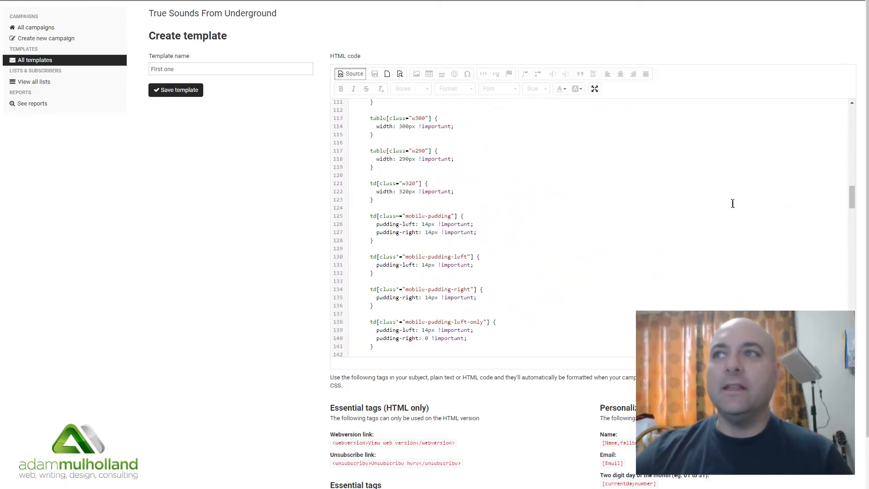
{"action": "left_click_drag", "start_coordinate": [852, 196], "coordinate": [848, 101]}
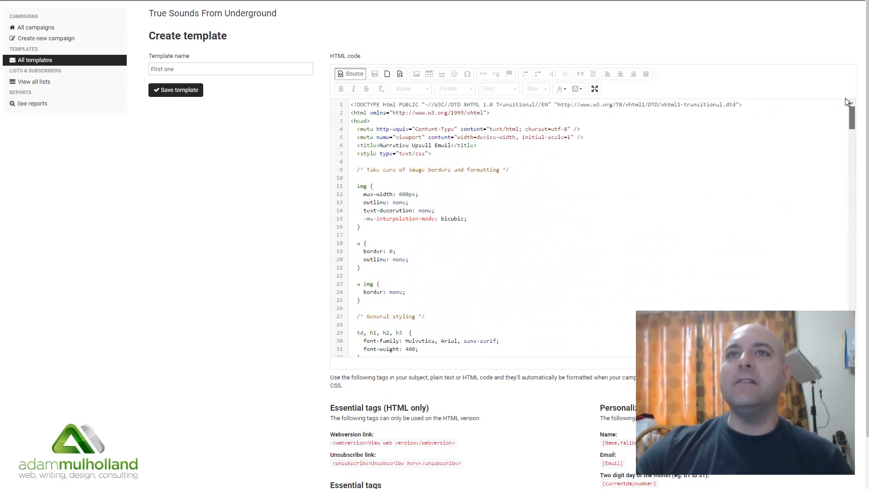
Show the template as a rendered email and look over its layout and the available tags below it.
{"action": "left_click", "coordinate": [353, 74]}
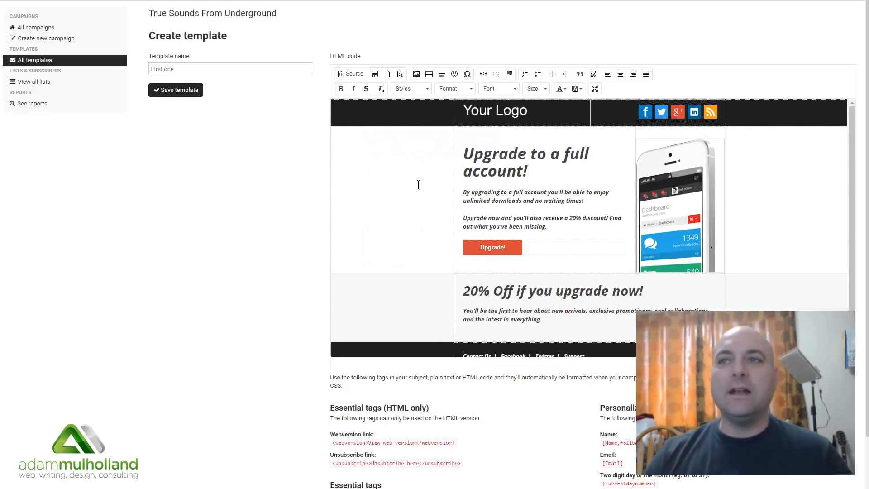
{"action": "scroll", "coordinate": [424, 220], "scroll_direction": "down", "scroll_amount": 1}
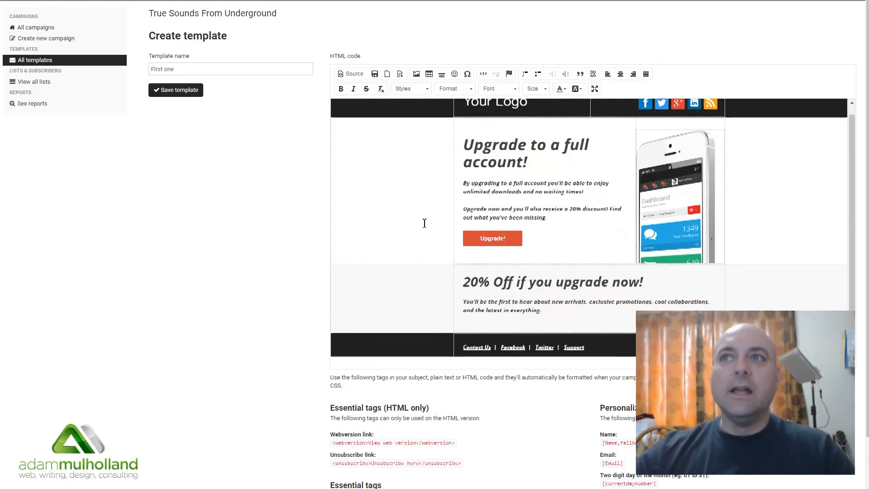
{"action": "scroll", "coordinate": [425, 222], "scroll_direction": "down", "scroll_amount": 3}
{"action": "scroll", "coordinate": [435, 222], "scroll_direction": "up", "scroll_amount": 1}
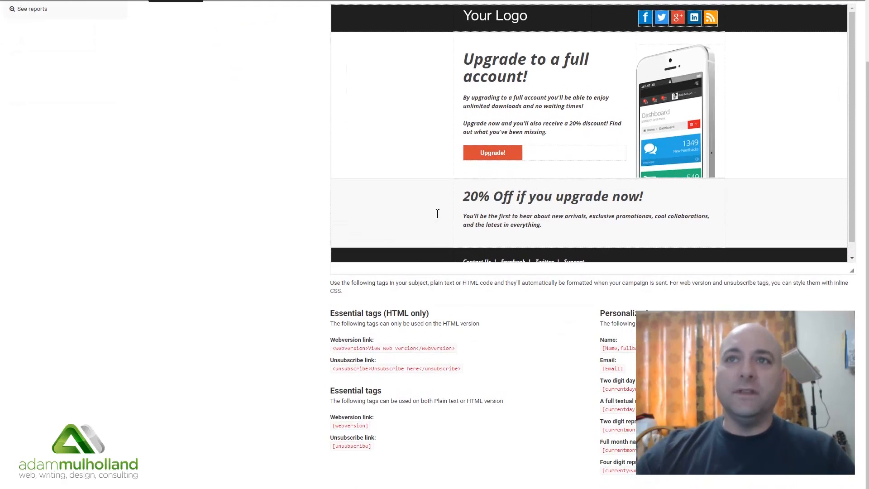
Save the "First one" template and create a new campaign from it.
{"action": "scroll", "coordinate": [434, 221], "scroll_direction": "up", "scroll_amount": 2}
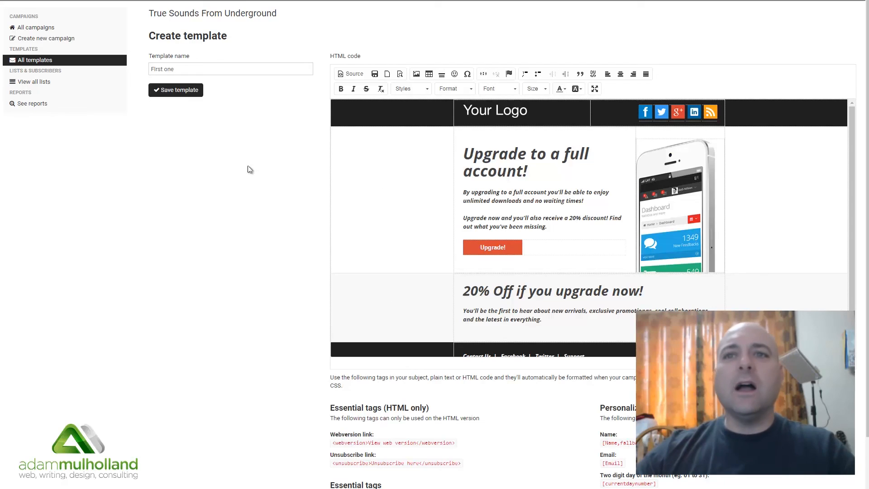
{"action": "left_click", "coordinate": [179, 90]}
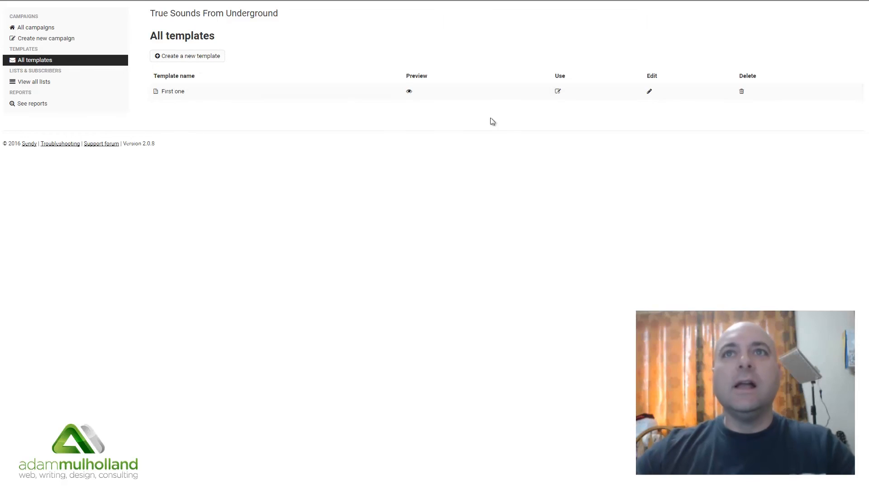
{"action": "left_click", "coordinate": [558, 92]}
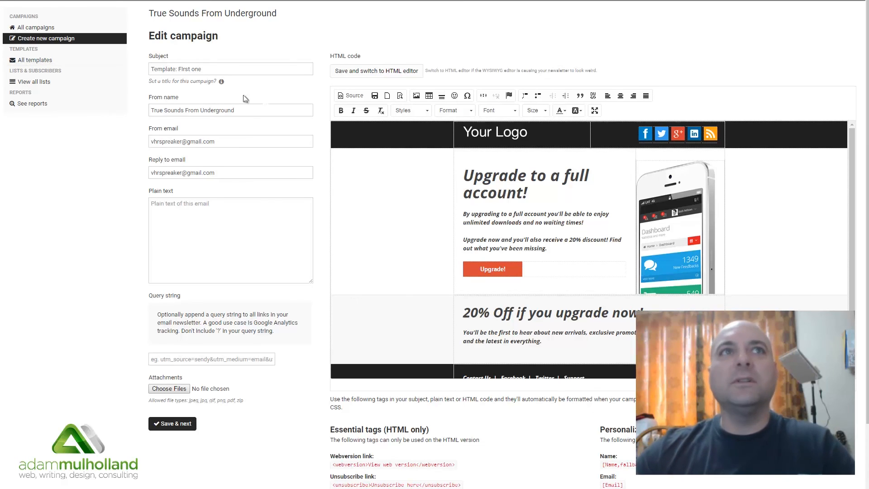
Look over the campaign's subject and sender fields, its newsletter body and the essential and personalization tags available for it.
{"action": "left_click", "coordinate": [191, 68]}
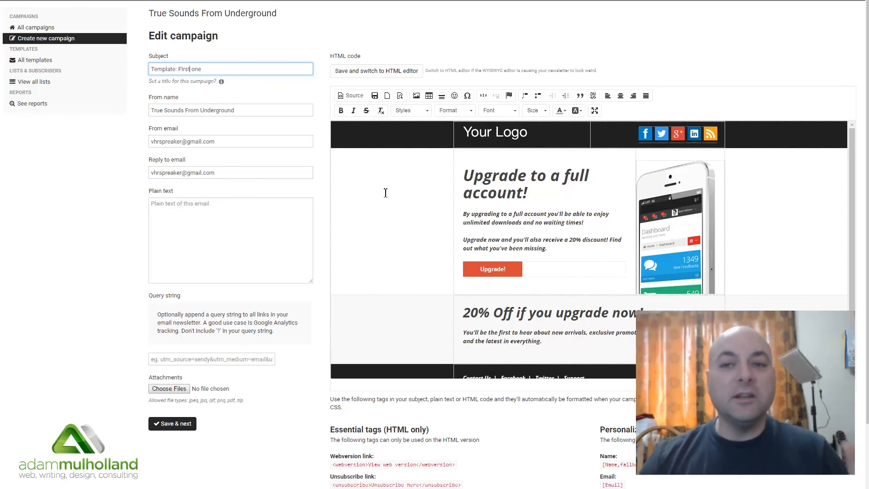
{"action": "scroll", "coordinate": [464, 271], "scroll_direction": "down", "scroll_amount": 1}
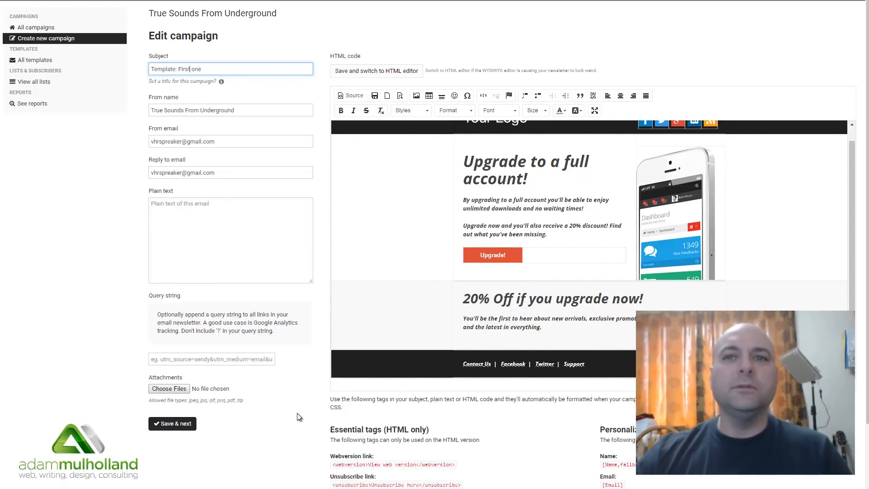
{"action": "scroll", "coordinate": [611, 439], "scroll_direction": "down", "scroll_amount": 3}
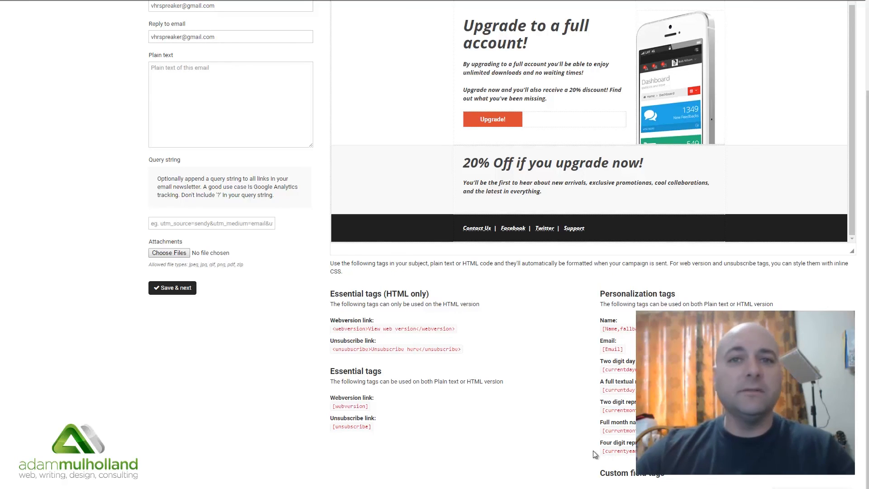
{"action": "scroll", "coordinate": [418, 374], "scroll_direction": "up", "scroll_amount": 2}
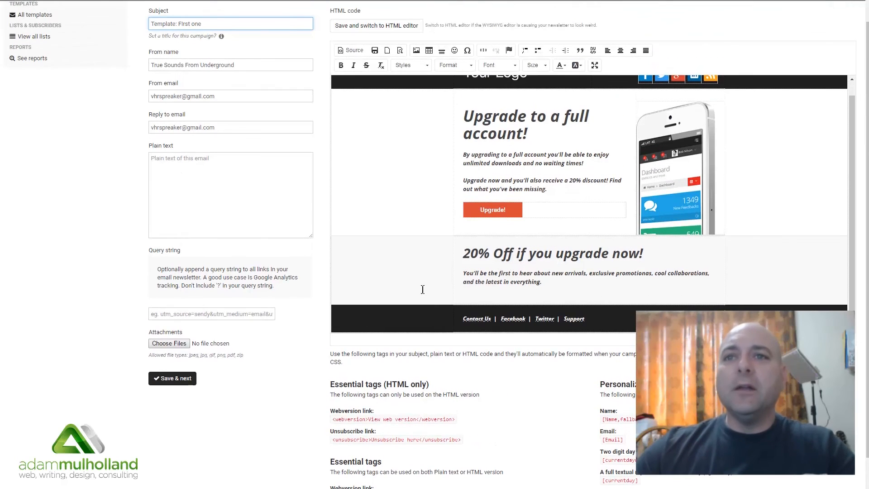
{"action": "scroll", "coordinate": [545, 390], "scroll_direction": "down", "scroll_amount": 1}
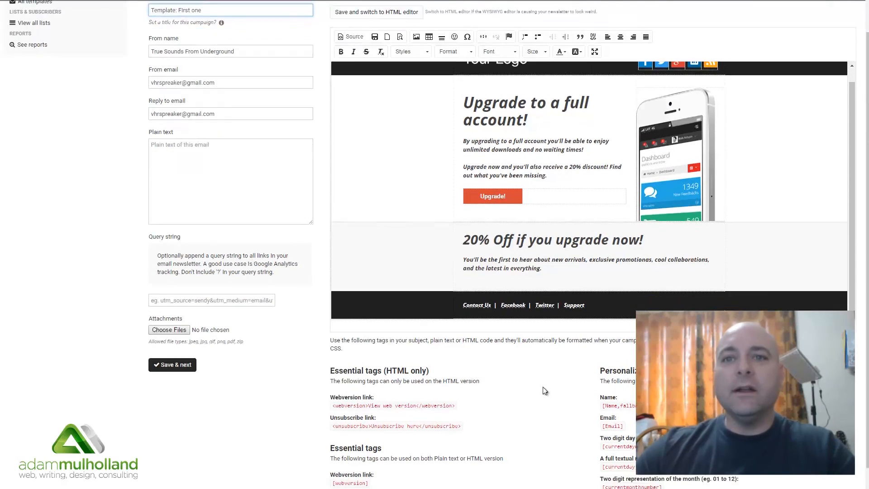
{"action": "scroll", "coordinate": [542, 387], "scroll_direction": "down", "scroll_amount": 2}
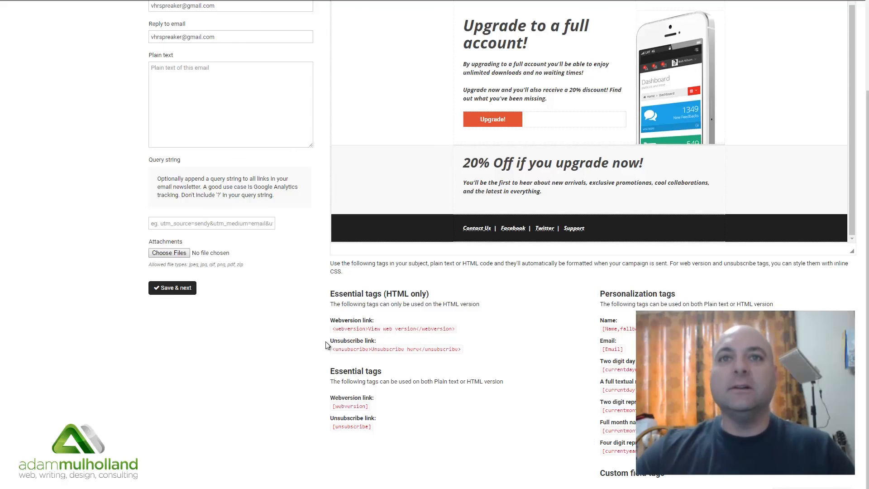
Save the campaign, continue to its sending options and select the General list as recipients.
{"action": "scroll", "coordinate": [335, 344], "scroll_direction": "up", "scroll_amount": 2}
{"action": "left_click", "coordinate": [185, 380]}
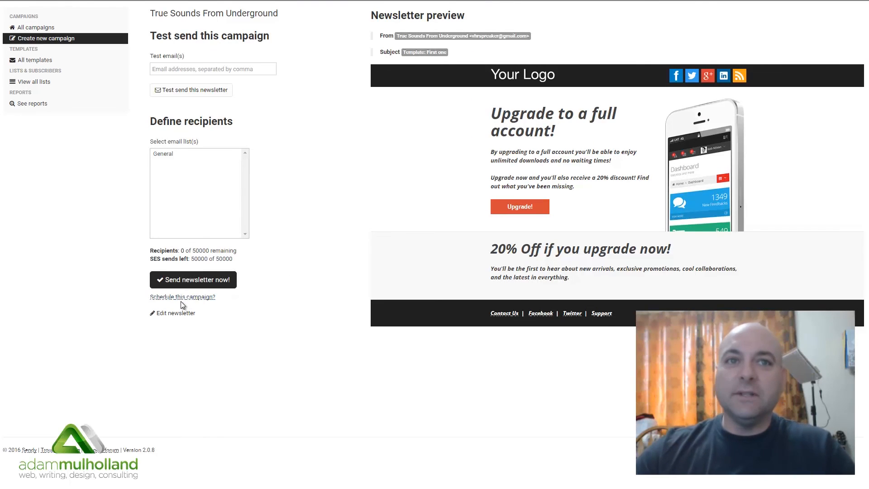
{"action": "left_click", "coordinate": [164, 155]}
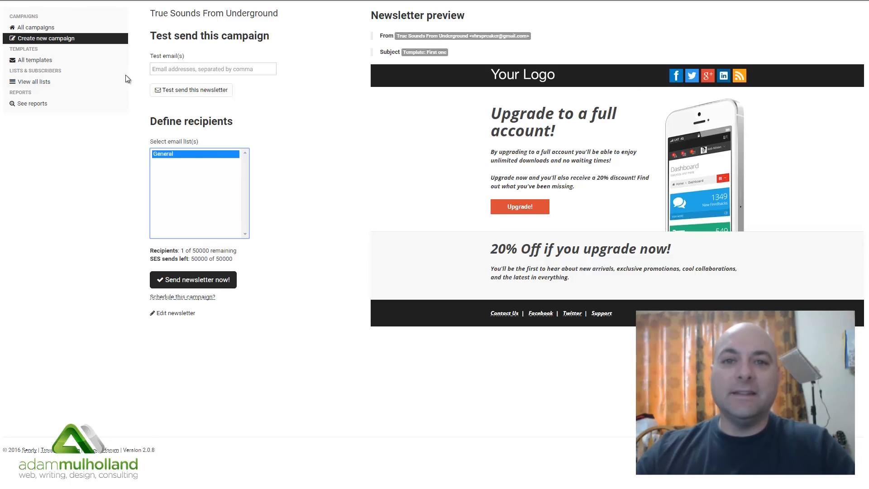
View the report of the "My Goal in 2016 & Our Relationship" campaign and examine its country and activity charts.
{"action": "left_click", "coordinate": [45, 104]}
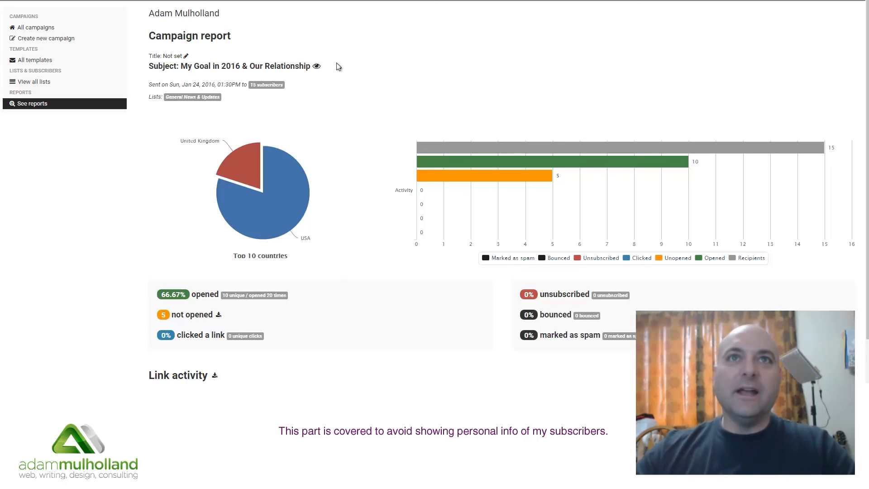
{"action": "mouse_move", "coordinate": [283, 167]}
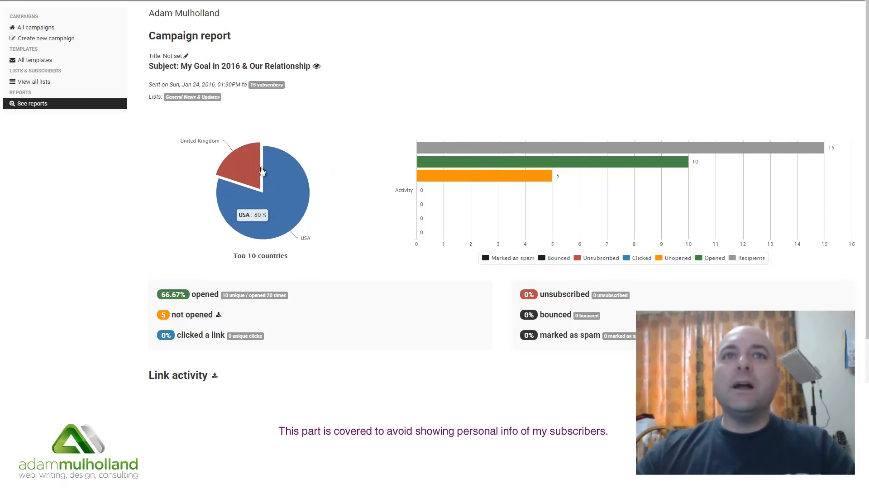
{"action": "mouse_move", "coordinate": [259, 174]}
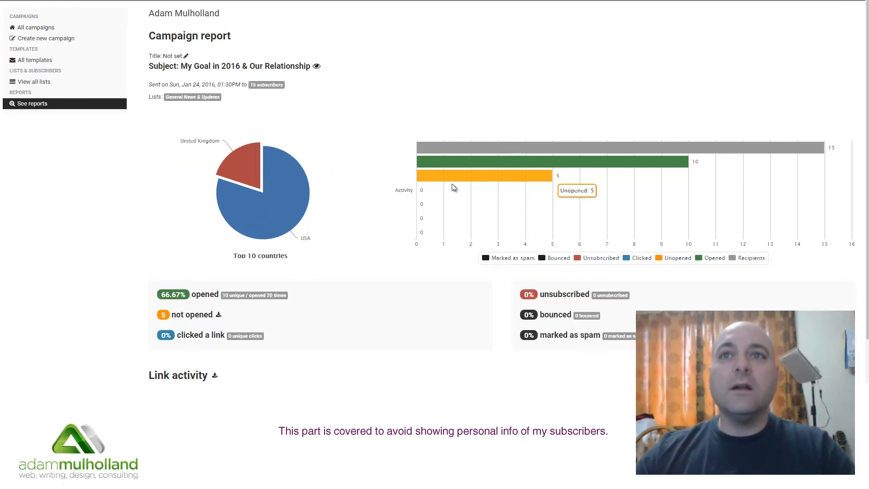
{"action": "mouse_move", "coordinate": [492, 150]}
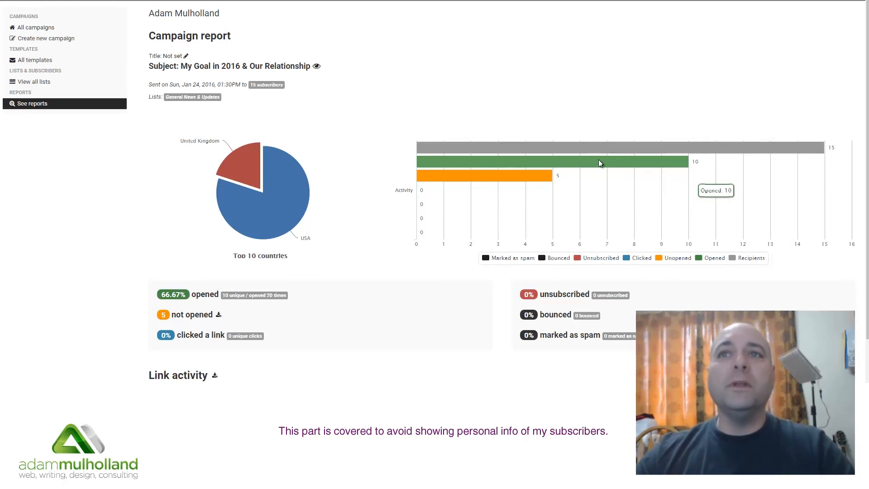